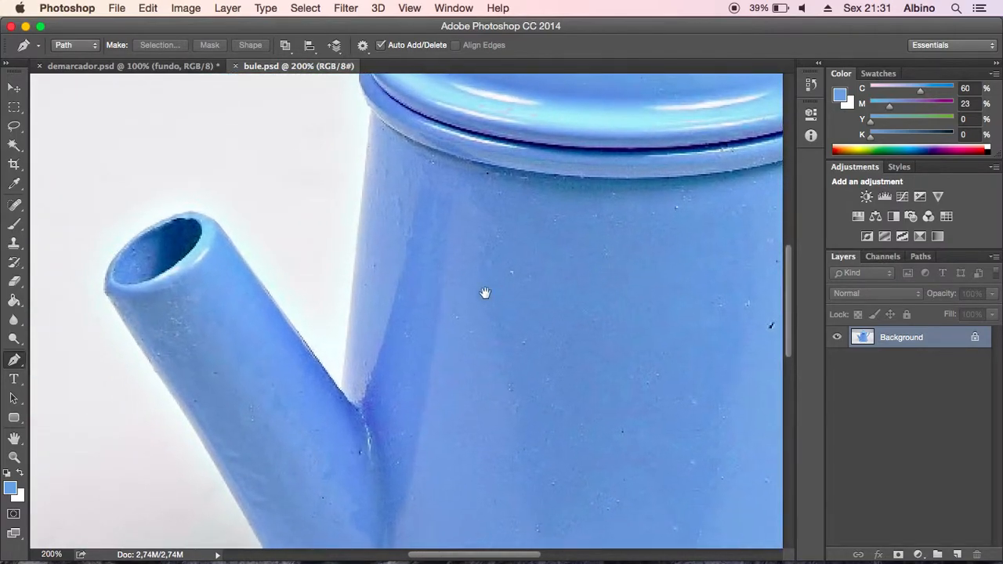
Start a Pen tool path where the spout meets the base and run a straight segment up to the spout's mouth
scroll(417, 322, "right", 2)
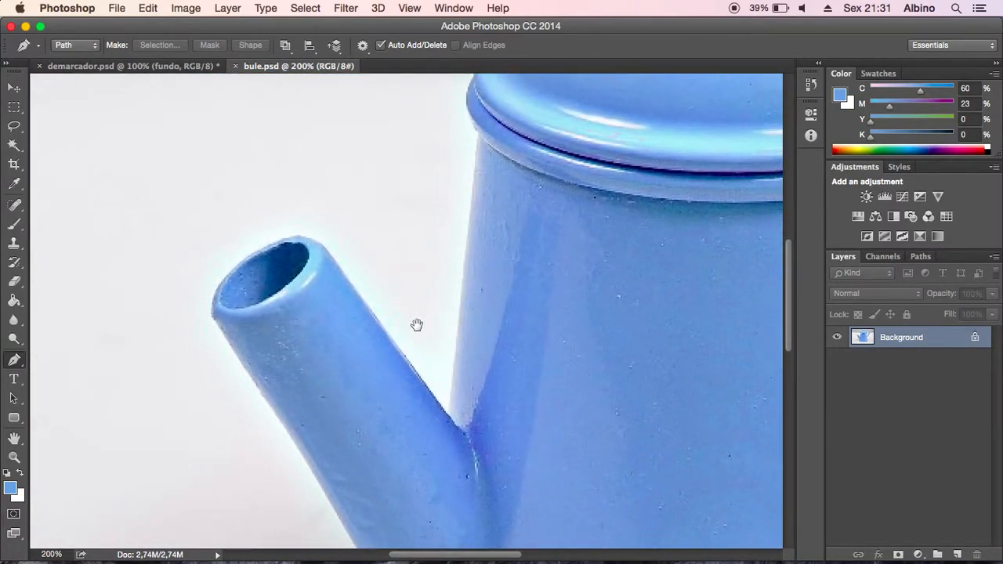
scroll(407, 253, "down", 5)
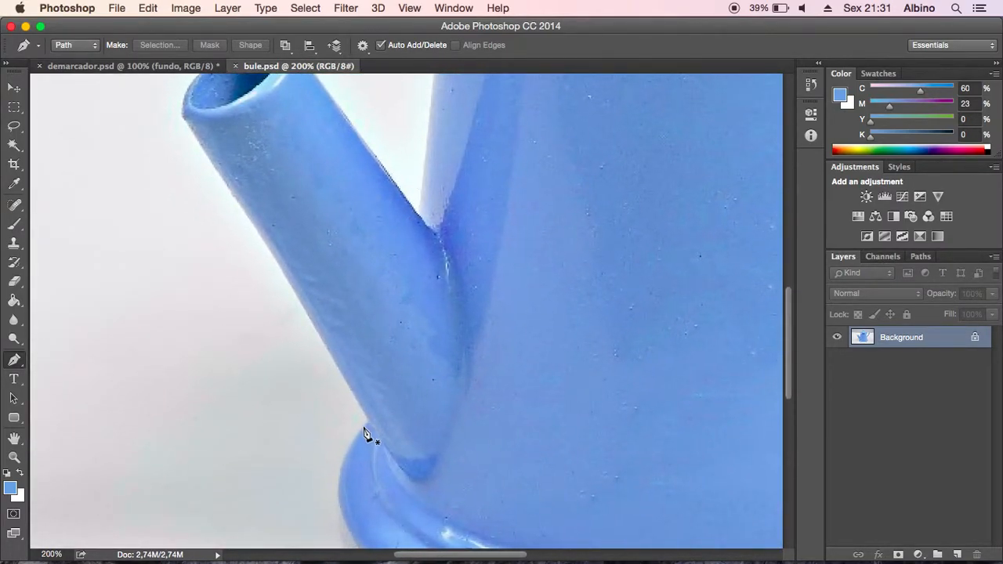
left_click(370, 421)
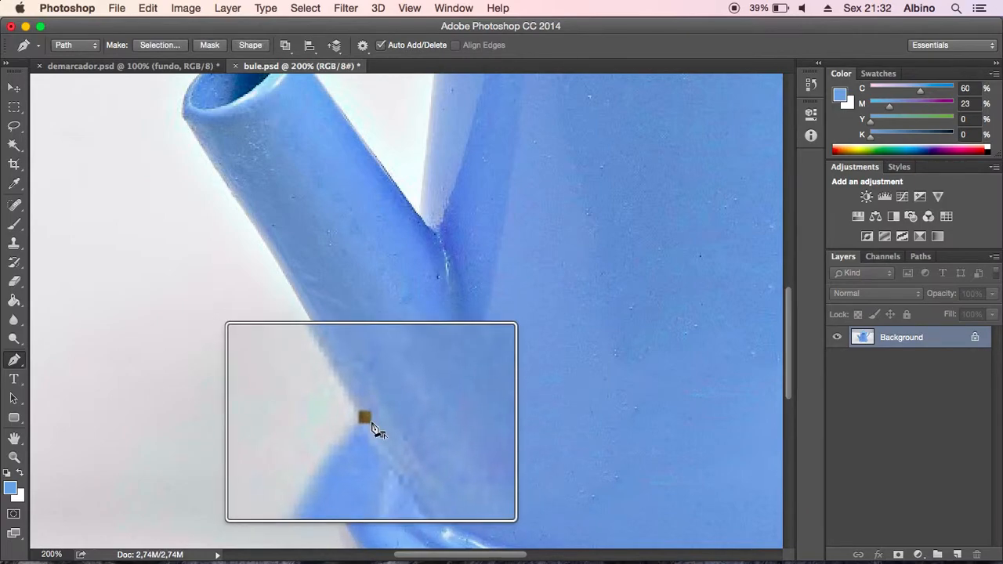
left_click_drag(306, 267, 385, 348)
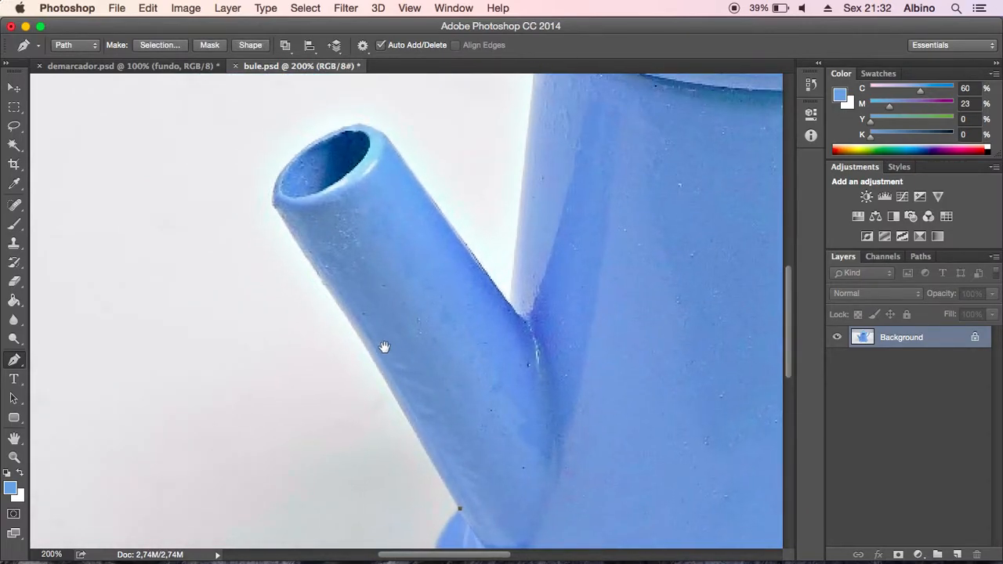
left_click(273, 206)
Trace the outer rim of the spout's mouth with curved path segments, removing the outgoing handles at the curve anchors
left_click_drag(267, 278, 320, 238)
left_click_drag(400, 202, 416, 399)
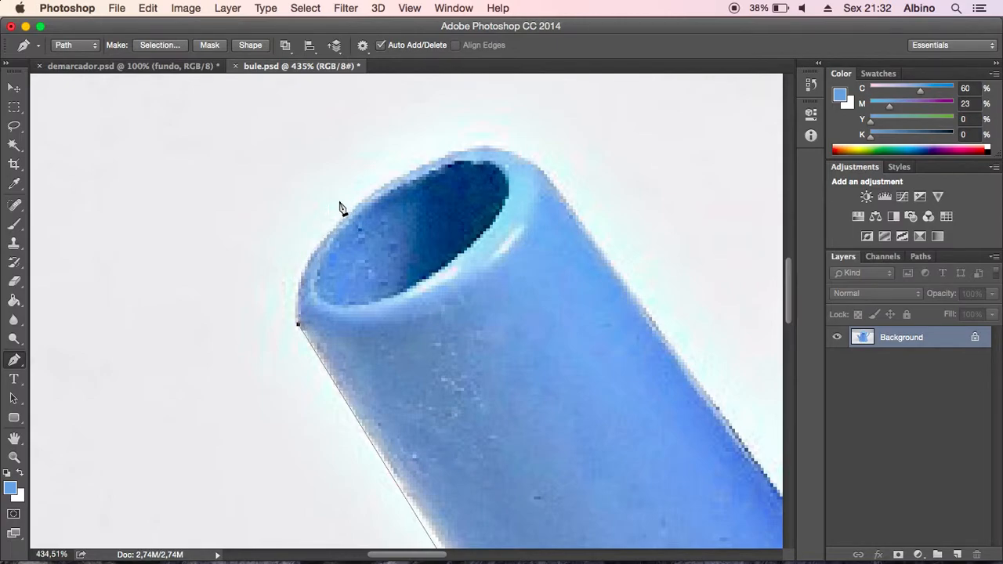
left_click_drag(369, 197, 461, 131)
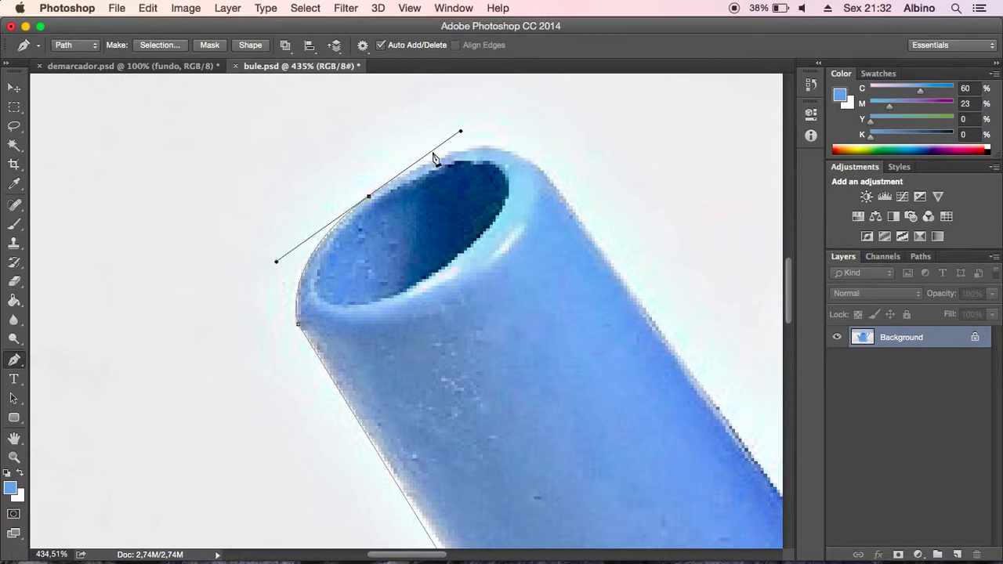
left_click(369, 197)
left_click_drag(529, 163, 589, 203)
left_click(529, 162)
left_click(555, 185)
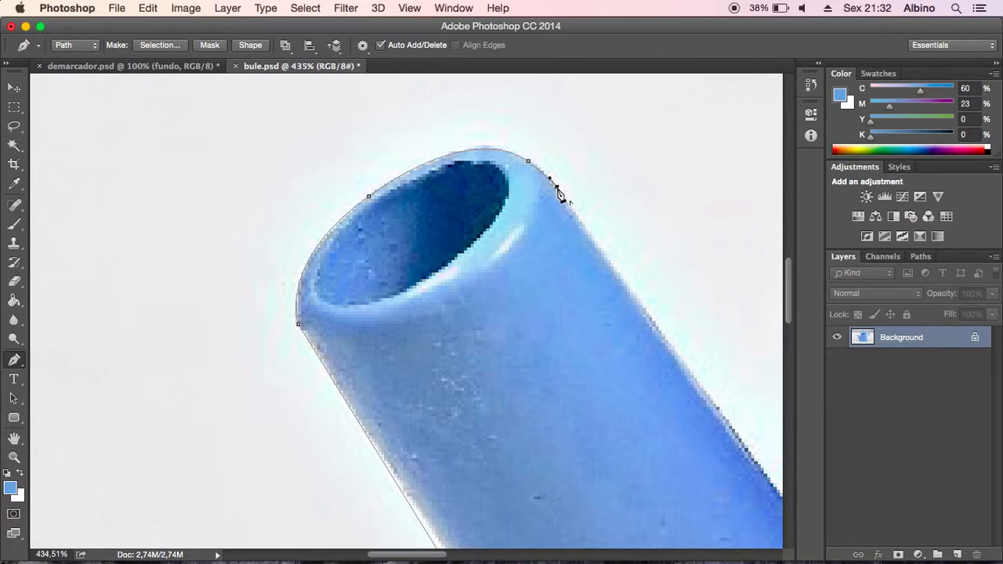
Extend the path down the spout's inner edge to the body junction, and straight up the body's left side to the lid rim
left_click_drag(678, 327, 483, 193)
left_click_drag(685, 422, 645, 478)
left_click(589, 461)
left_click_drag(610, 317, 593, 439)
left_click_drag(616, 149, 565, 257)
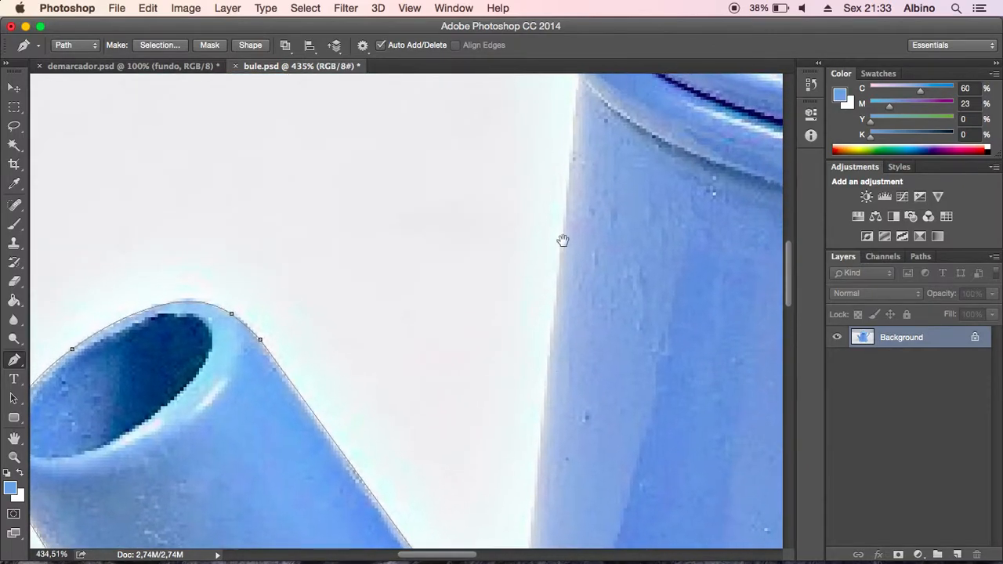
left_click_drag(581, 127, 544, 258)
left_click(544, 207)
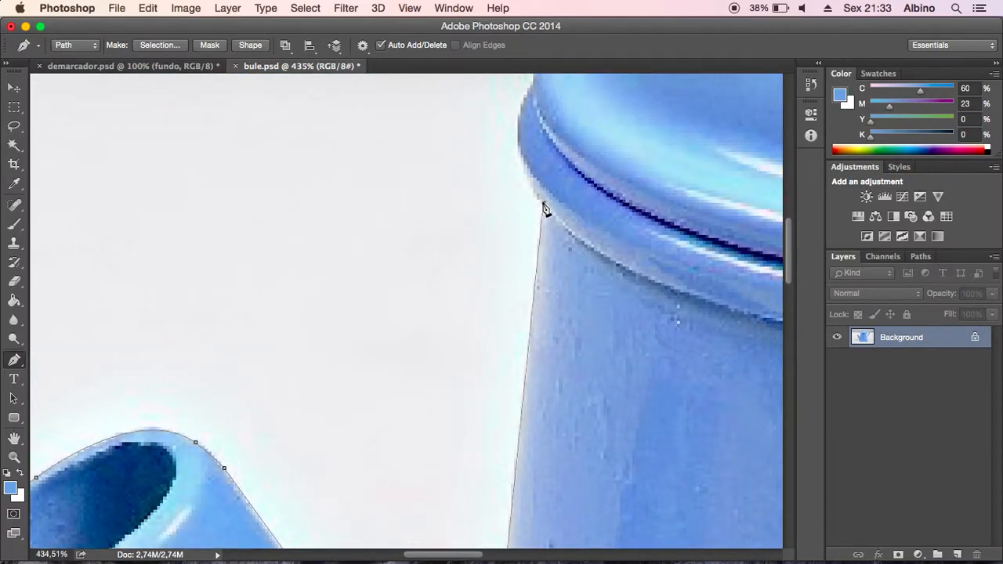
Trace the lid's left side with curves around the rim and over the dome to the knob's base, ending without an outgoing handle
left_click_drag(542, 150, 583, 298)
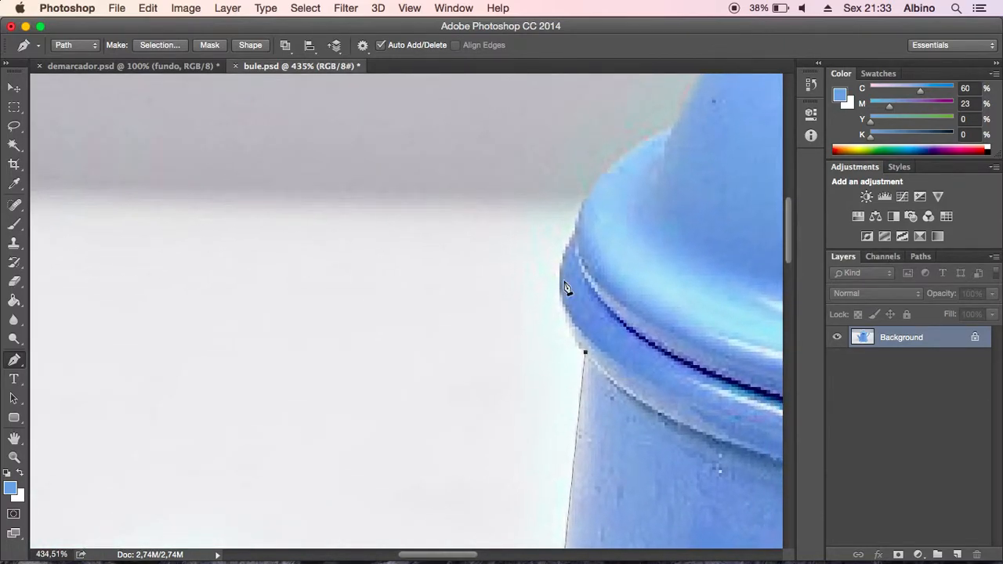
left_click_drag(563, 252, 563, 247)
left_click_drag(594, 204, 479, 386)
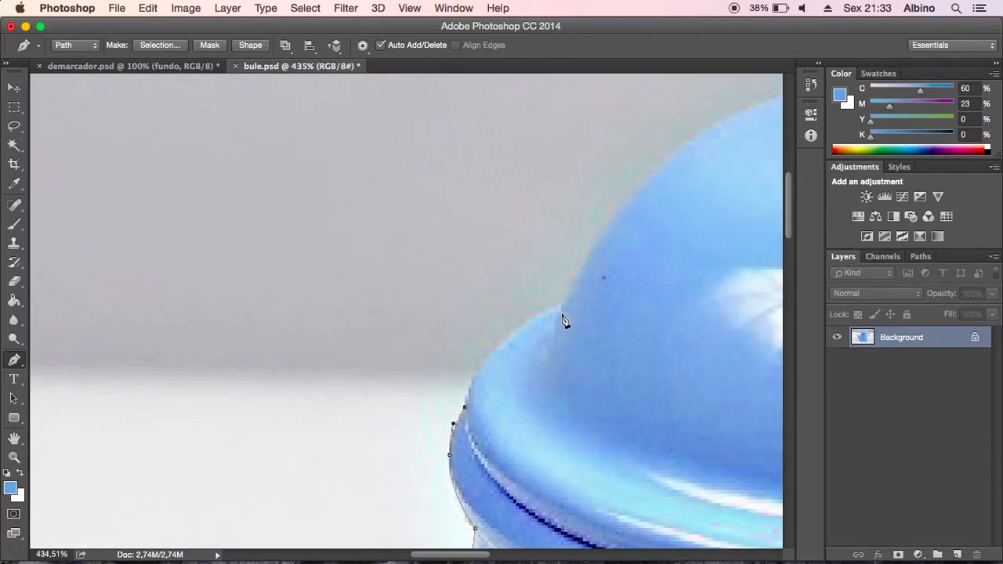
left_click_drag(568, 298, 664, 262)
left_click_drag(709, 170, 442, 354)
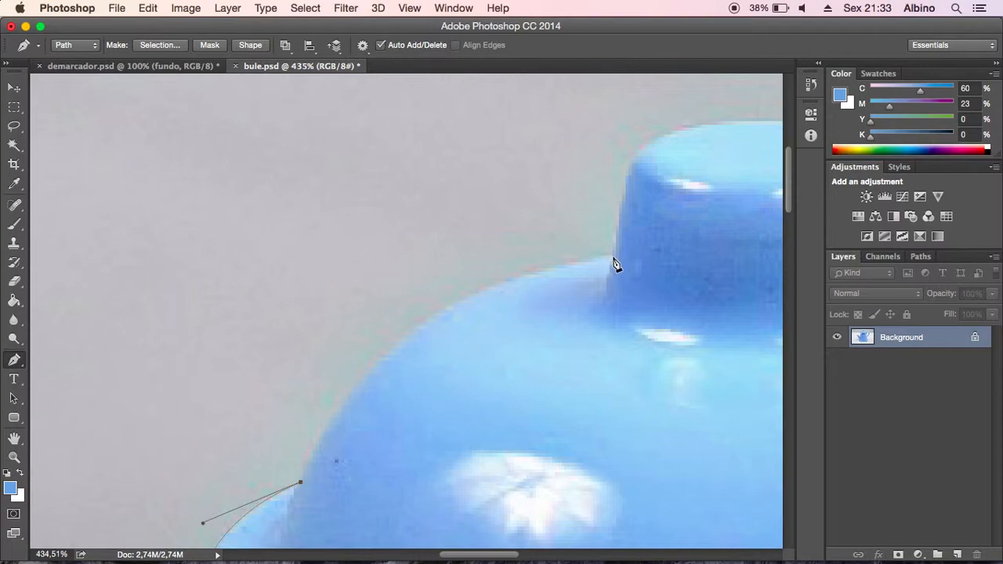
left_click_drag(613, 257, 766, 236)
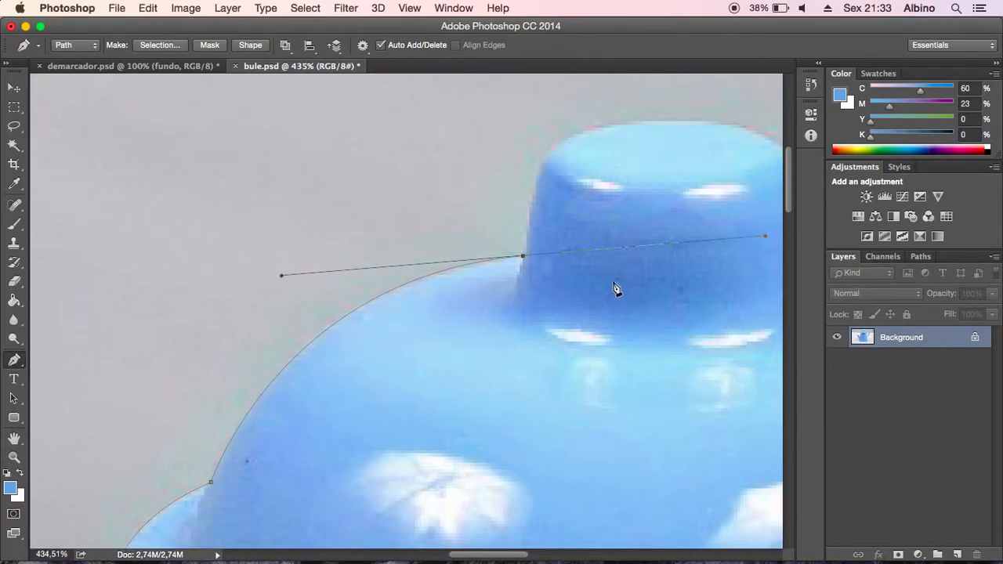
left_click(523, 258)
Outline the lid's knob with straight sides and a curved top, ending at the base of its right side
left_click_drag(618, 230, 464, 352)
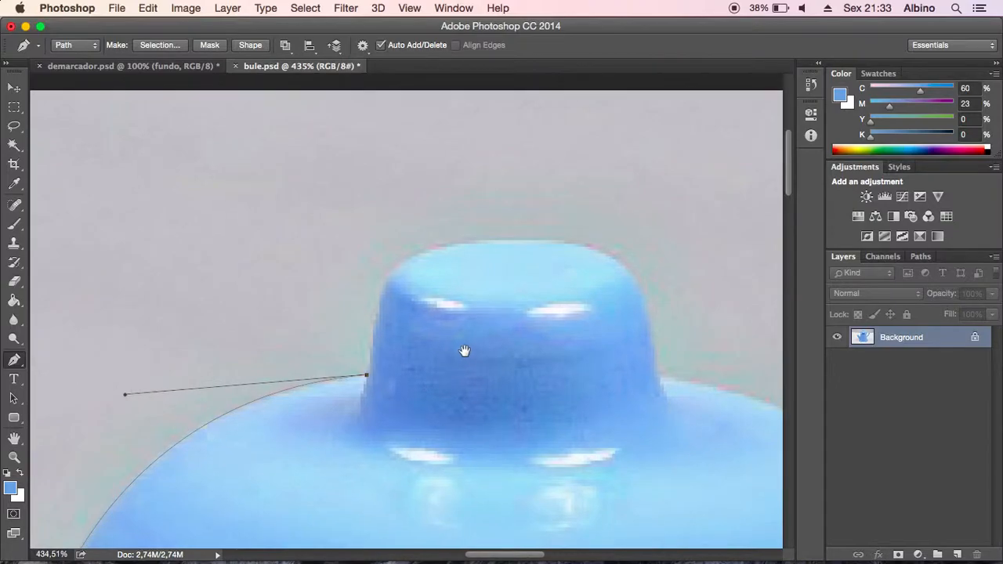
left_click(388, 279)
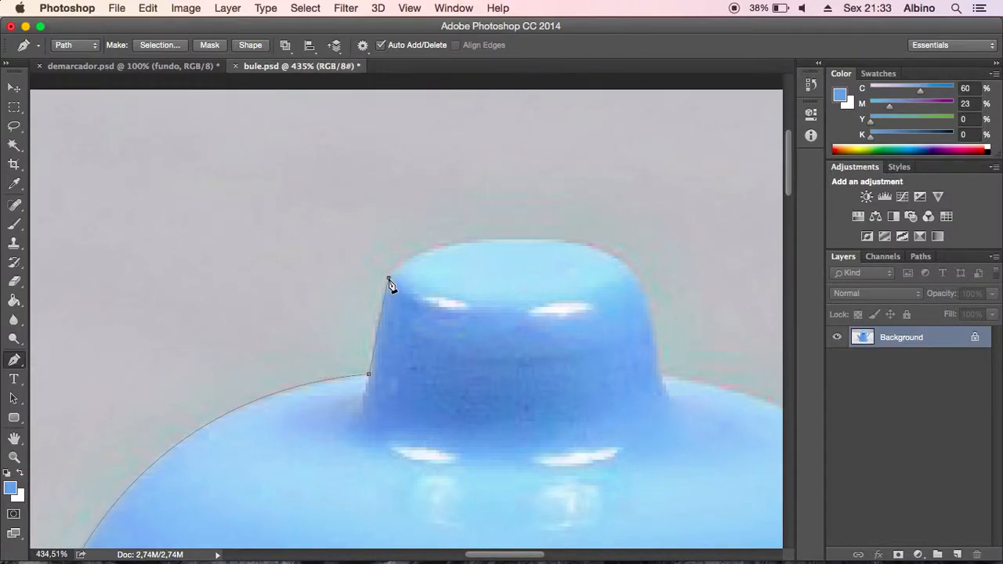
left_click_drag(513, 240, 623, 241)
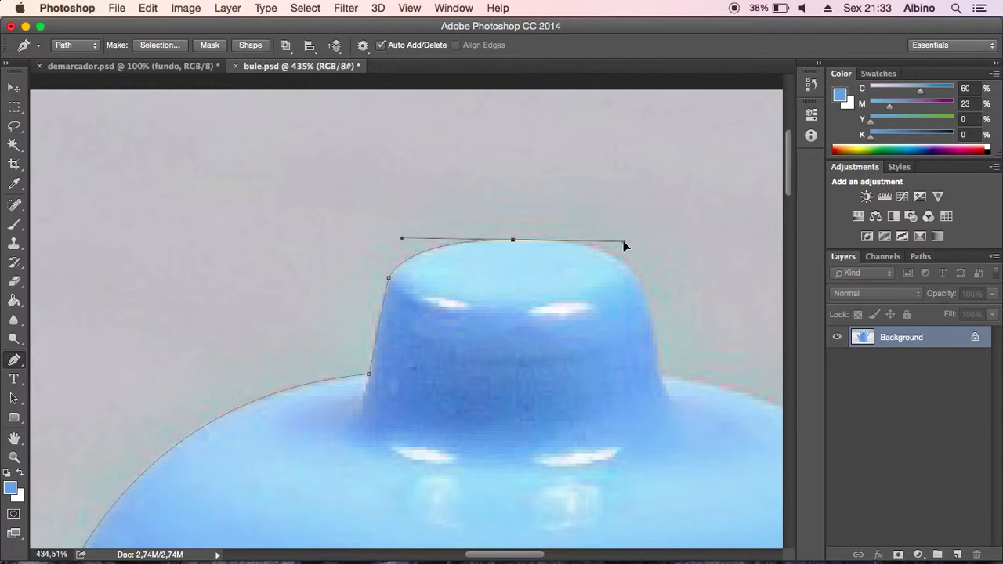
left_click(643, 283)
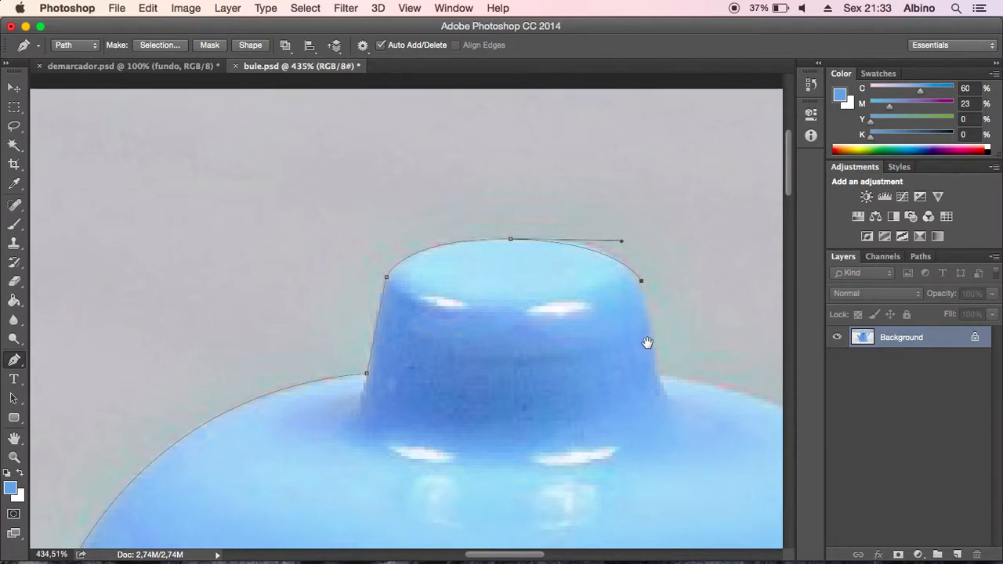
left_click_drag(648, 343, 518, 260)
left_click(515, 283)
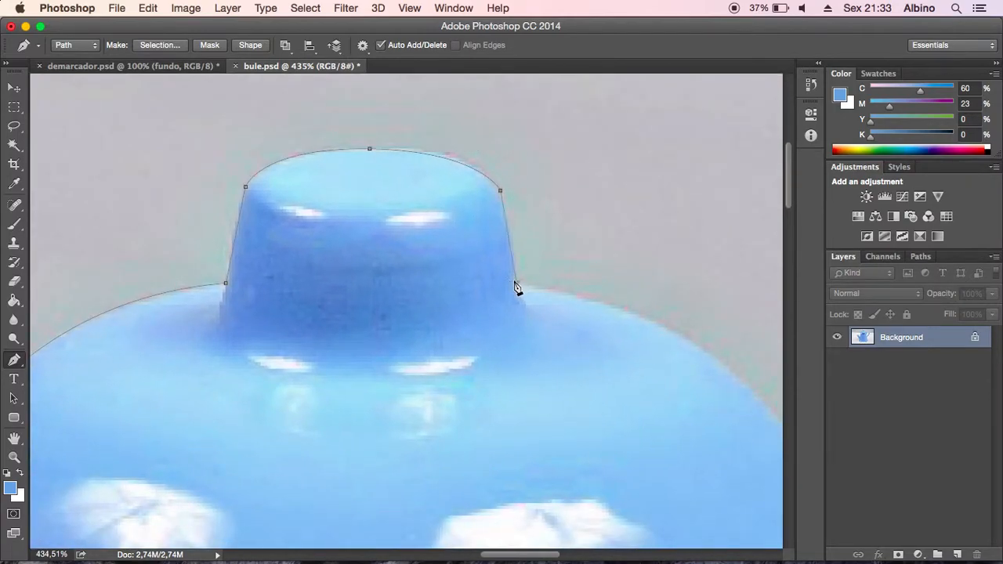
left_click_drag(521, 338, 523, 337)
Curve the path along the dome's right side down to the lid rim and remove the end anchor's outgoing handle
left_click_drag(685, 334, 491, 240)
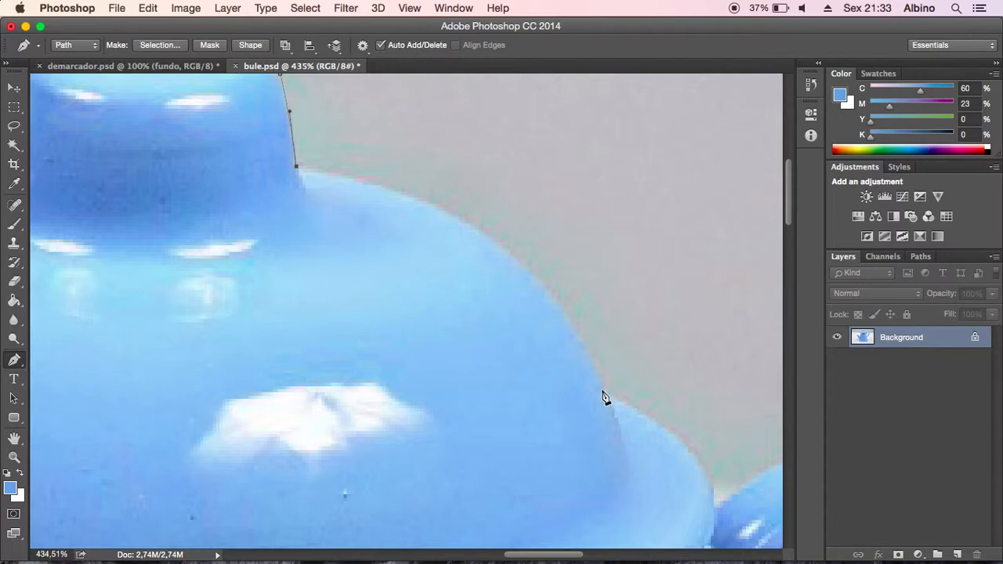
key("super+minus")
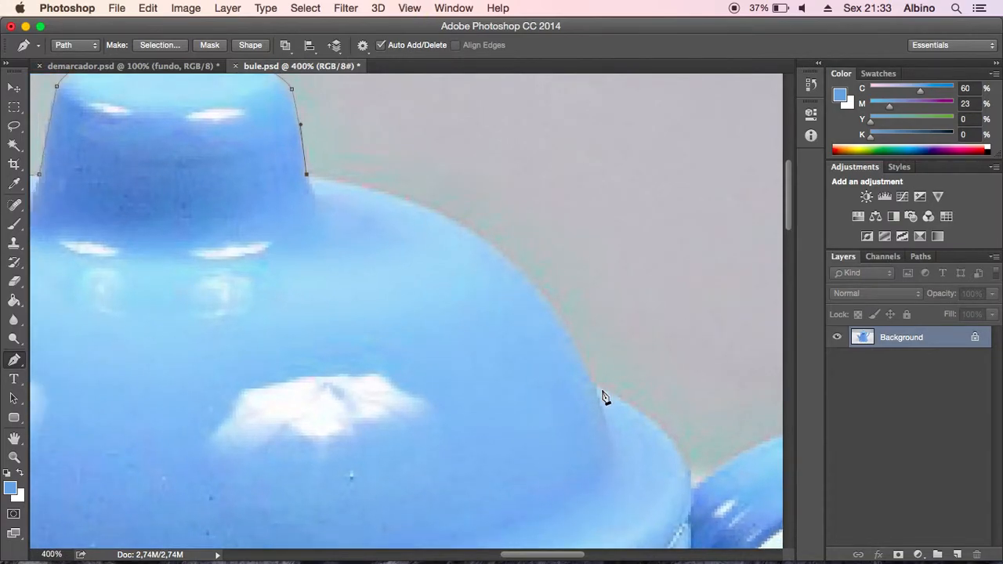
scroll(560, 260, "right", 3)
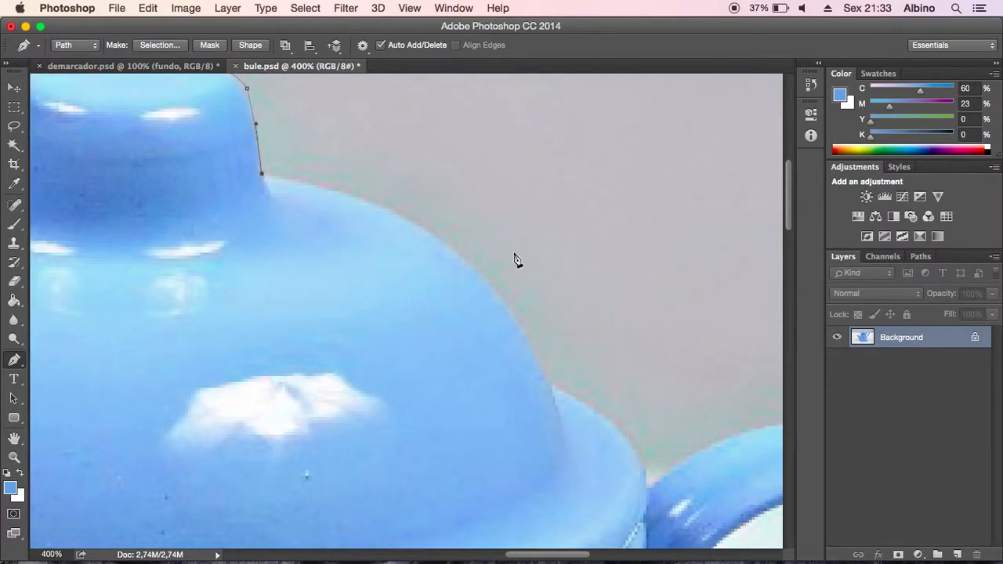
key("super+minus")
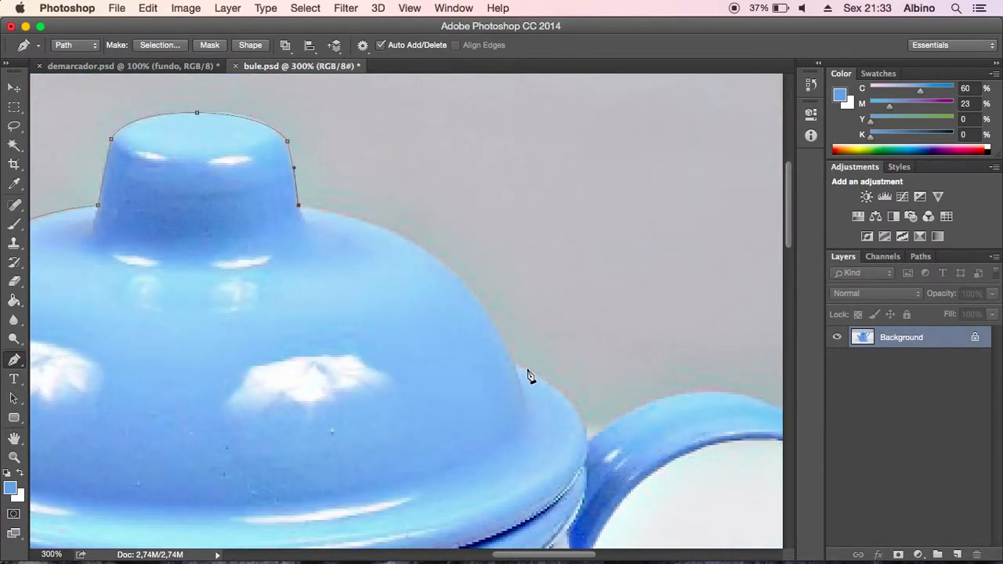
left_click_drag(514, 363, 568, 517)
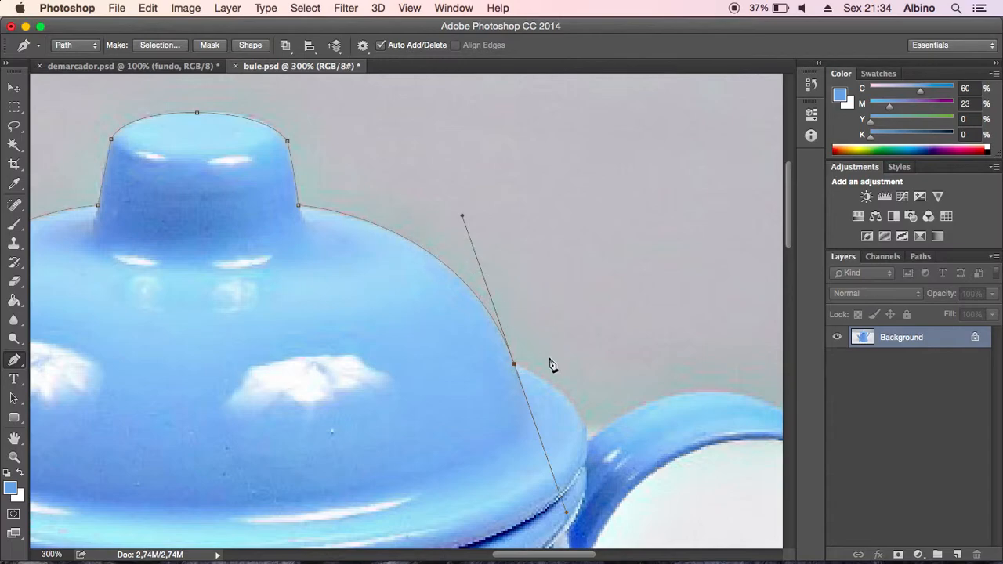
left_click(514, 365)
Curve the path around the lid rim's right side to the handle junction, removing the outgoing handle there
left_click_drag(588, 444, 609, 385)
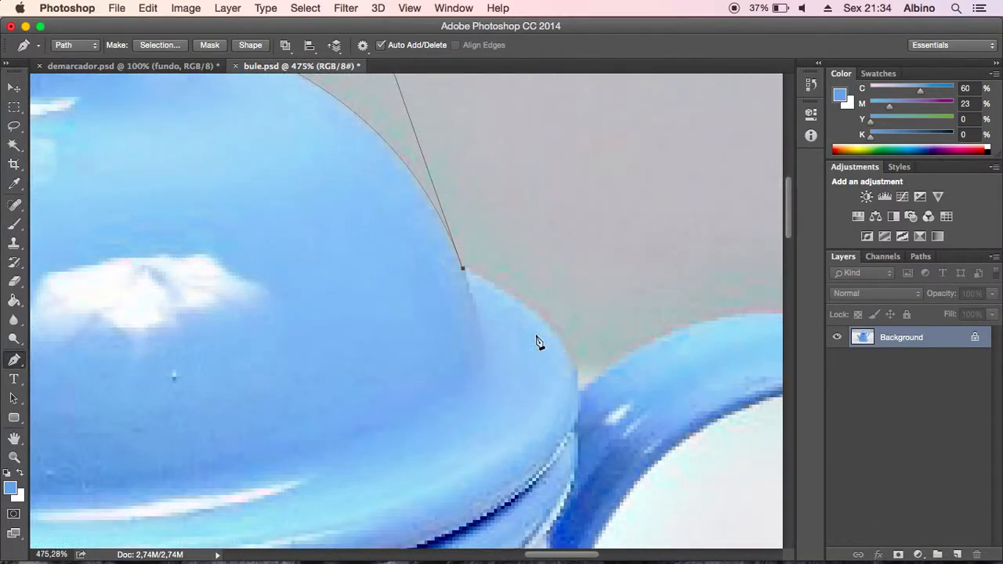
left_click_drag(577, 386, 580, 469)
left_click(579, 387, "alt")
Trace the handle's outer edge with curves over the top, down to where the handle's lower end meets the body
scroll(687, 360, "right", 10)
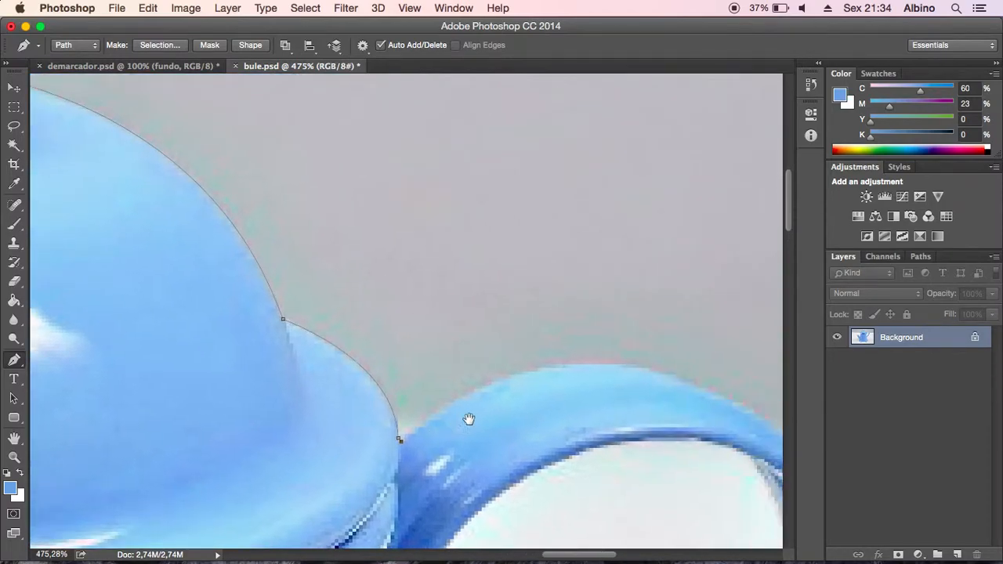
left_click_drag(481, 336, 470, 179)
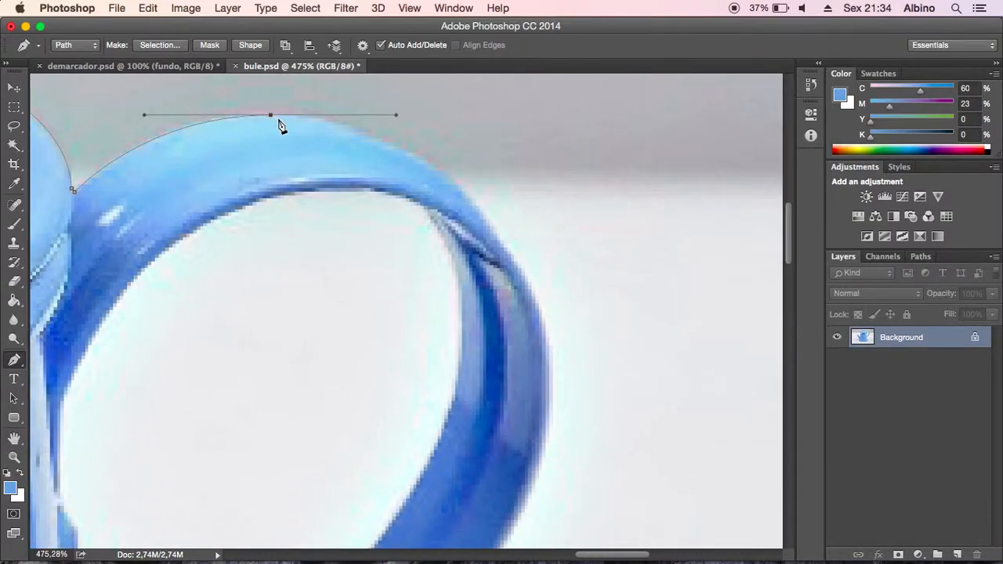
left_click(270, 117, "alt")
left_click_drag(550, 357, 580, 541)
left_click_drag(609, 405, 666, 167)
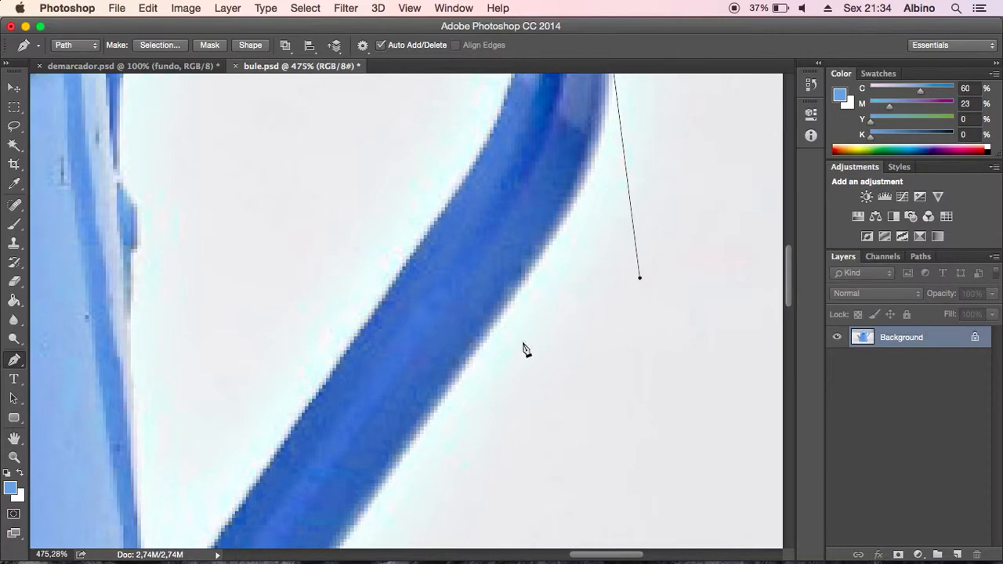
left_click_drag(456, 388, 404, 471)
left_click_drag(455, 444, 619, 155)
left_click_drag(417, 363, 396, 198)
left_click(313, 351)
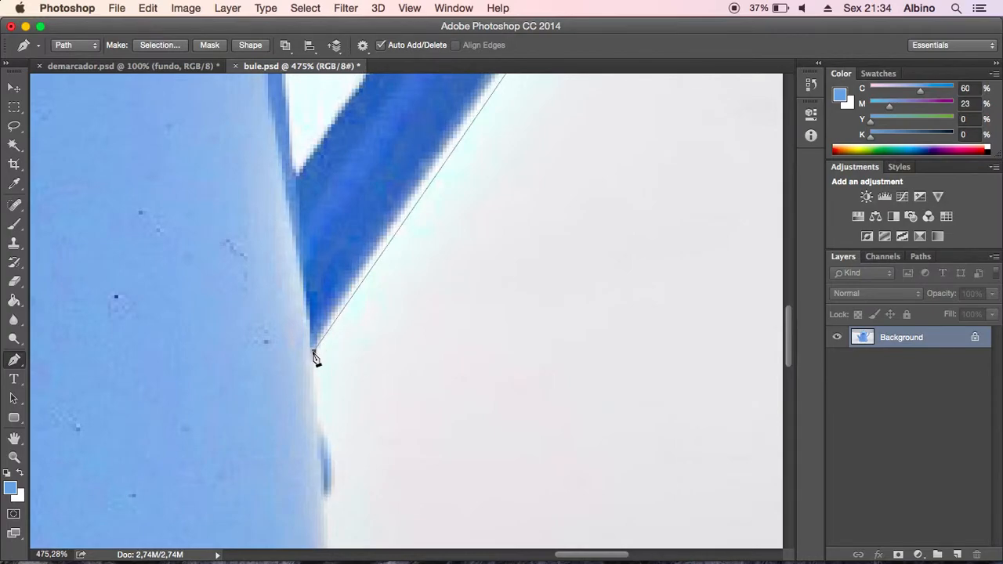
Continue the path down the body's right side, around the small bump below the handle, to the top of the base rim
left_click_drag(367, 436, 533, 185)
left_click(477, 181)
left_click_drag(491, 245, 488, 284)
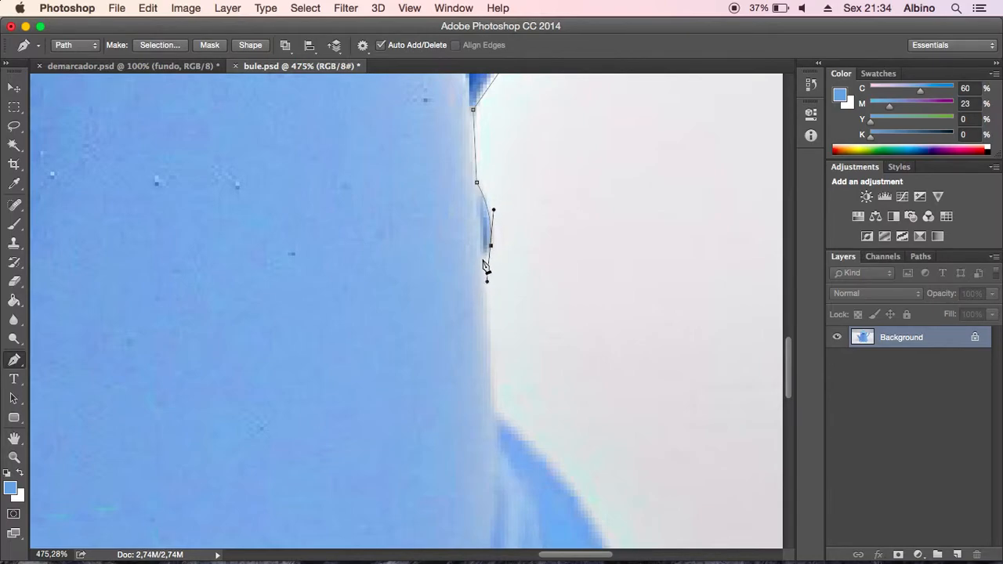
left_click(493, 408)
Curve the path around the base rim's right side to the bottom centre of the pot and remove the end anchor's outgoing handle
left_click_drag(566, 385, 513, 241)
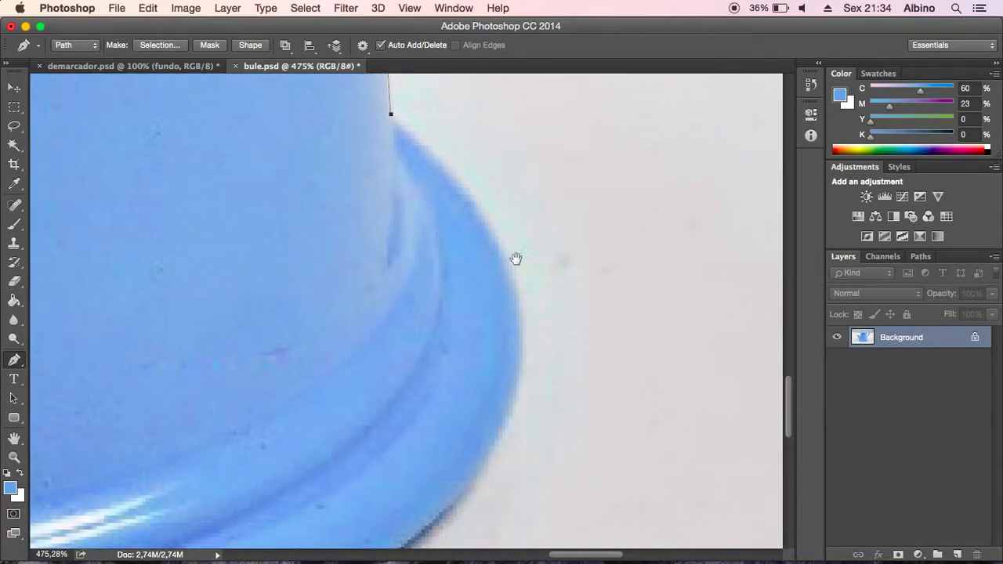
left_click_drag(523, 338, 525, 469)
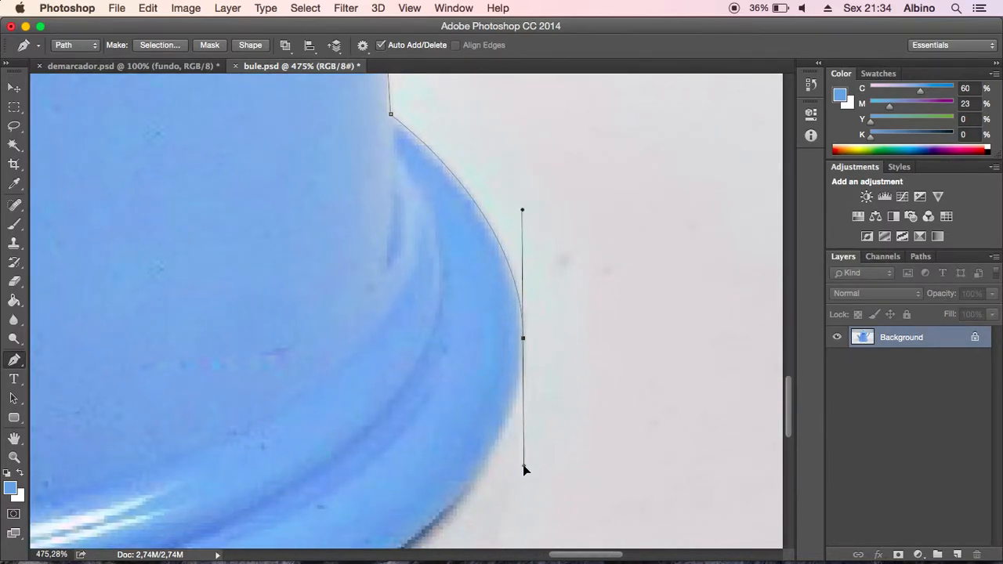
key("super+minus")
key("super+minus")
key("super+minus")
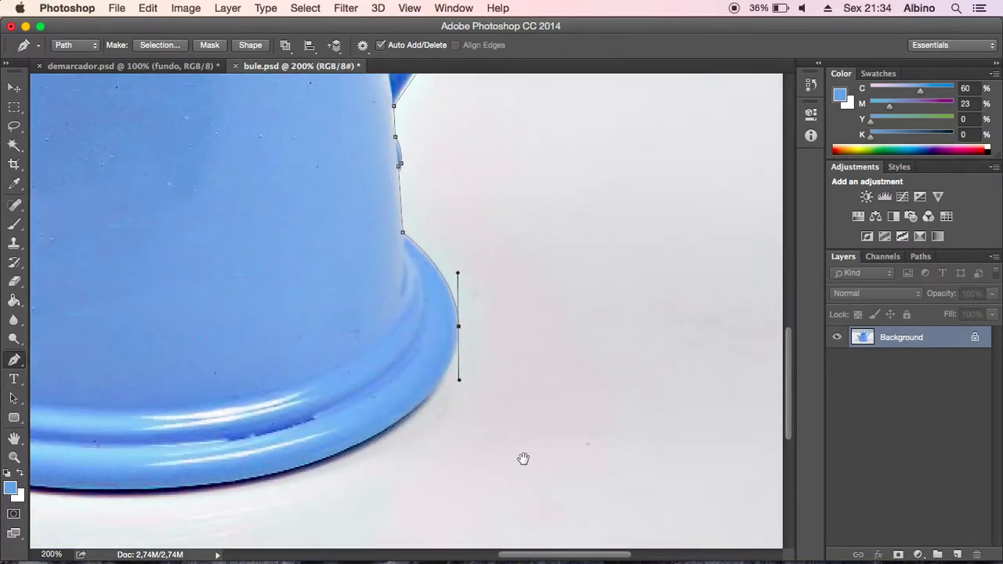
left_click_drag(373, 268, 577, 199)
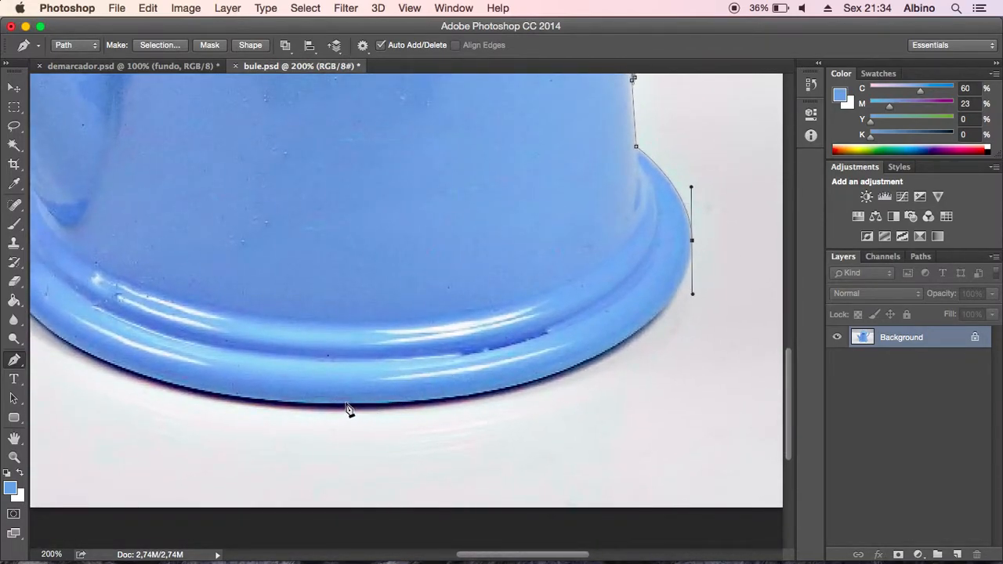
left_click_drag(337, 405, 50, 351)
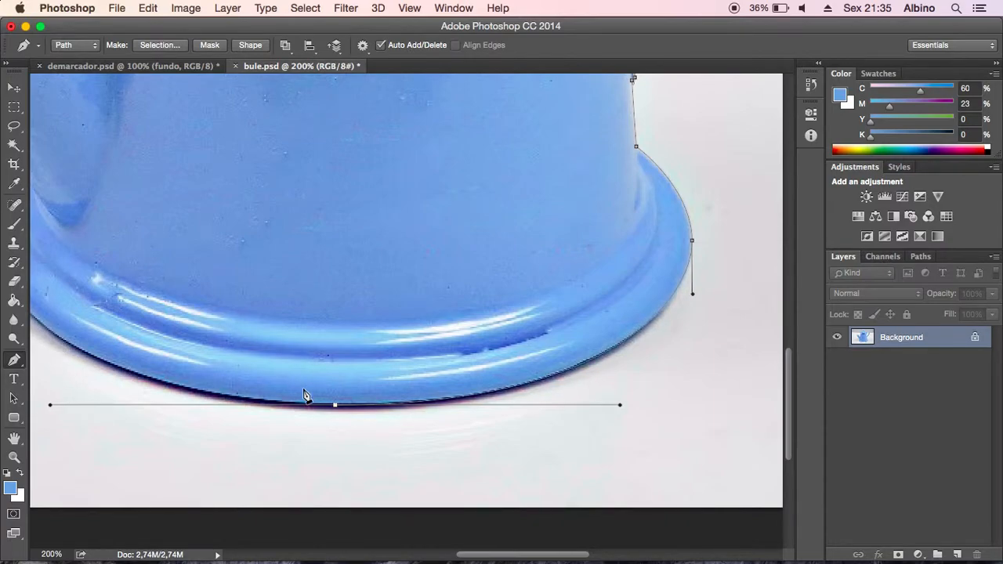
left_click(335, 406, "alt")
Curve the path around the base rim's left side and close the outer contour at the starting anchor where the spout meets the base
left_click_drag(332, 381, 489, 397)
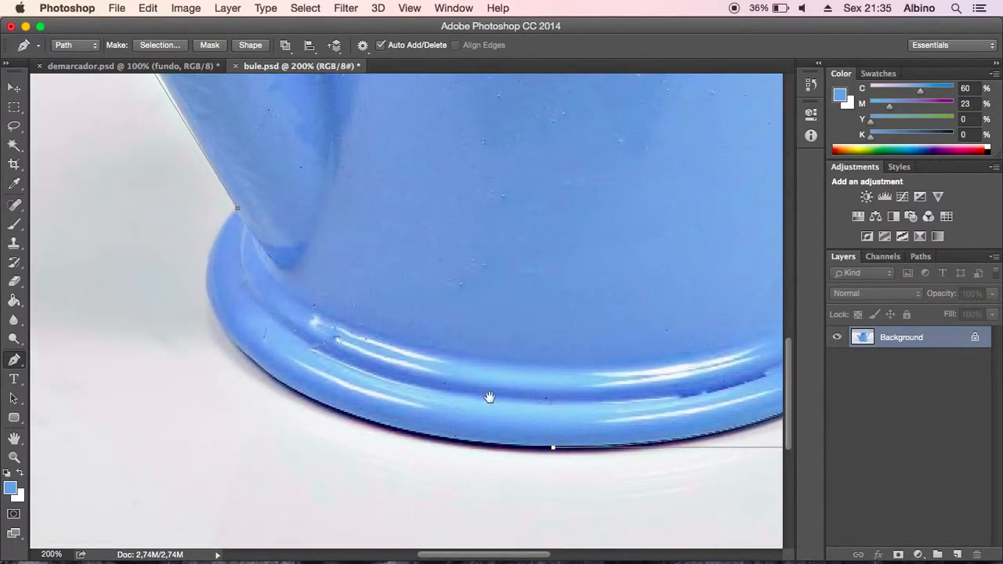
left_click_drag(209, 294, 151, 131)
left_click_drag(158, 135, 165, 144)
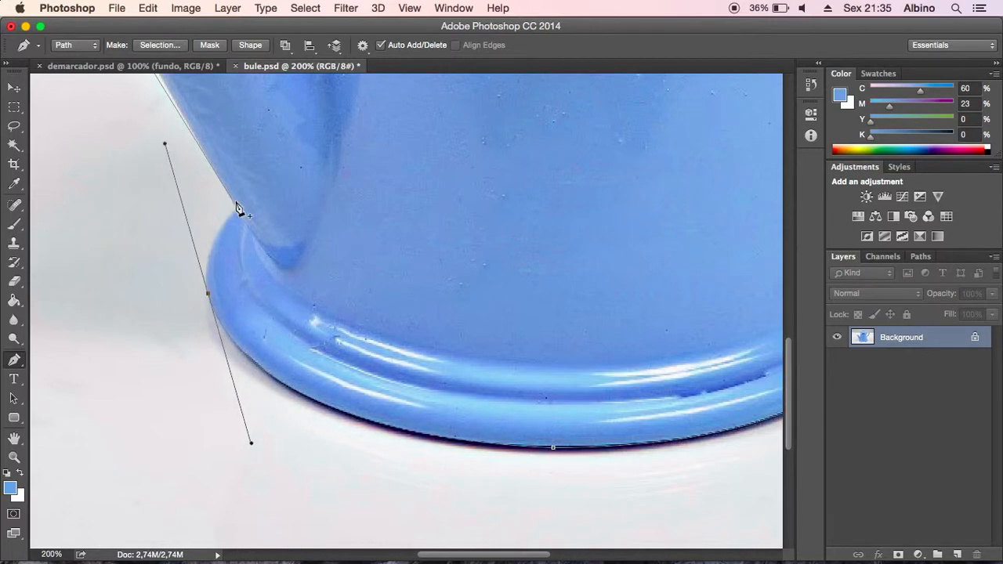
left_click(210, 298)
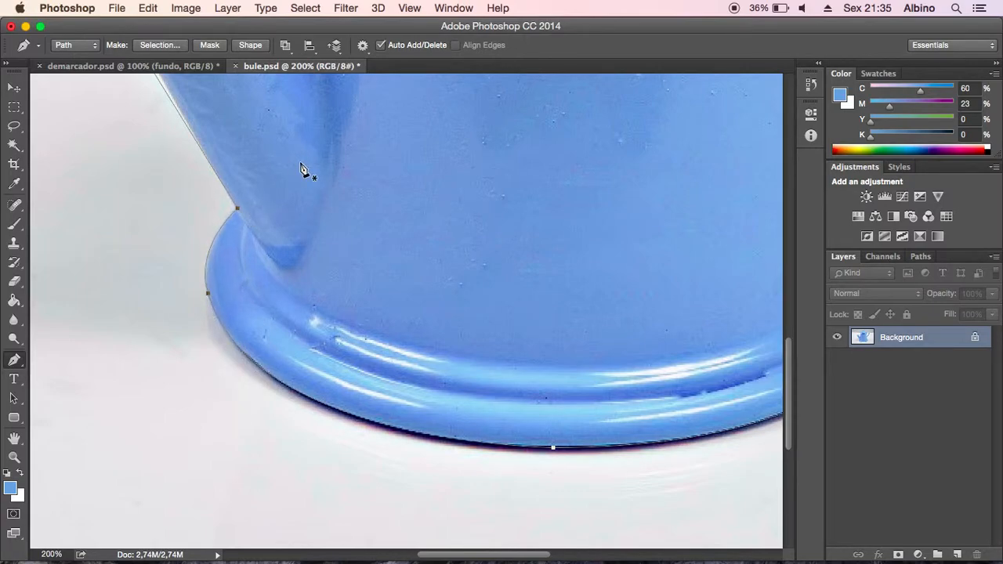
Start a second path inside the handle opening, from the body's edge up and curved to the inner top, removing the outgoing handle there
scroll(609, 220, "up", 10)
scroll(609, 221, "up", 4)
scroll(609, 221, "right", 5)
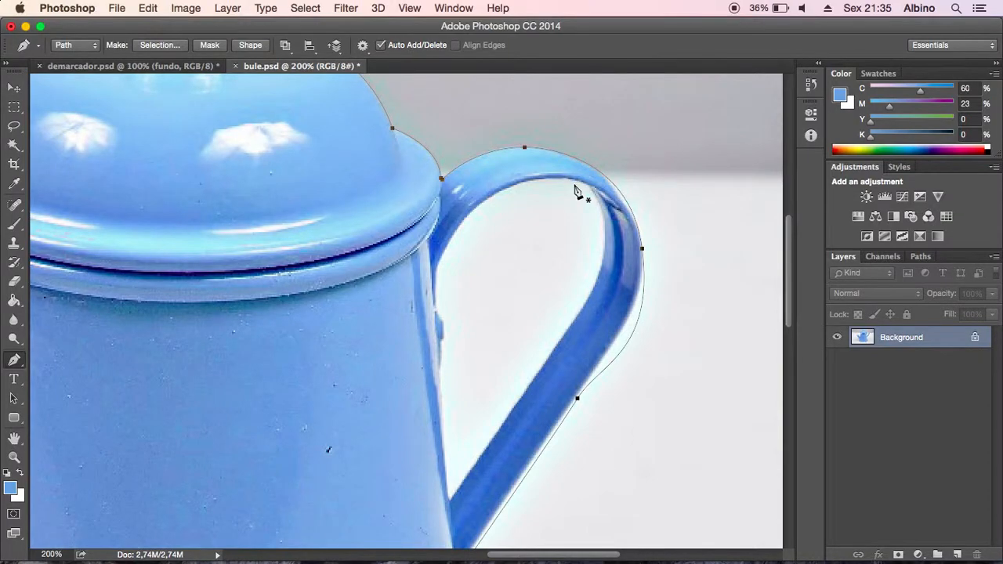
key("super+minus")
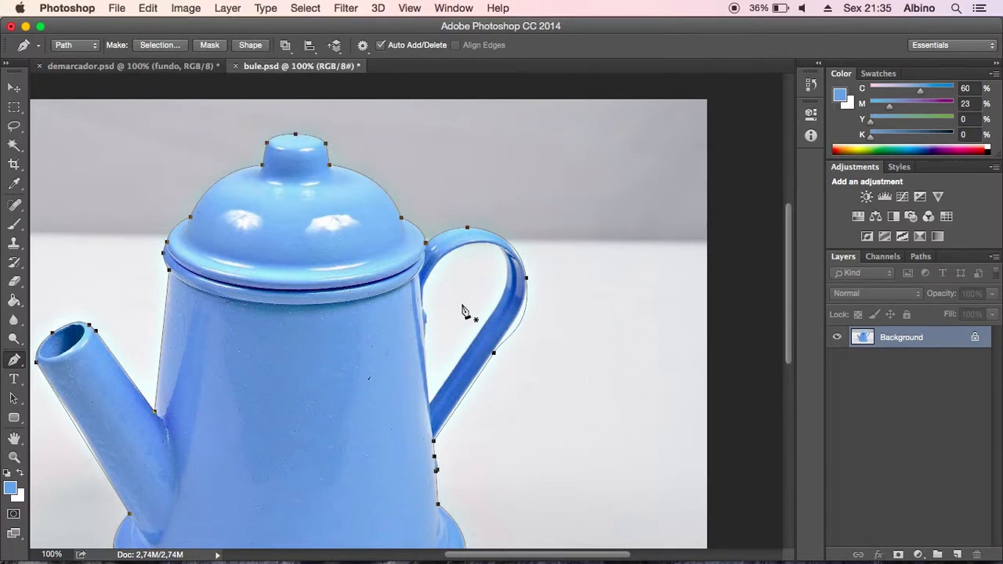
left_click_drag(457, 318, 500, 271)
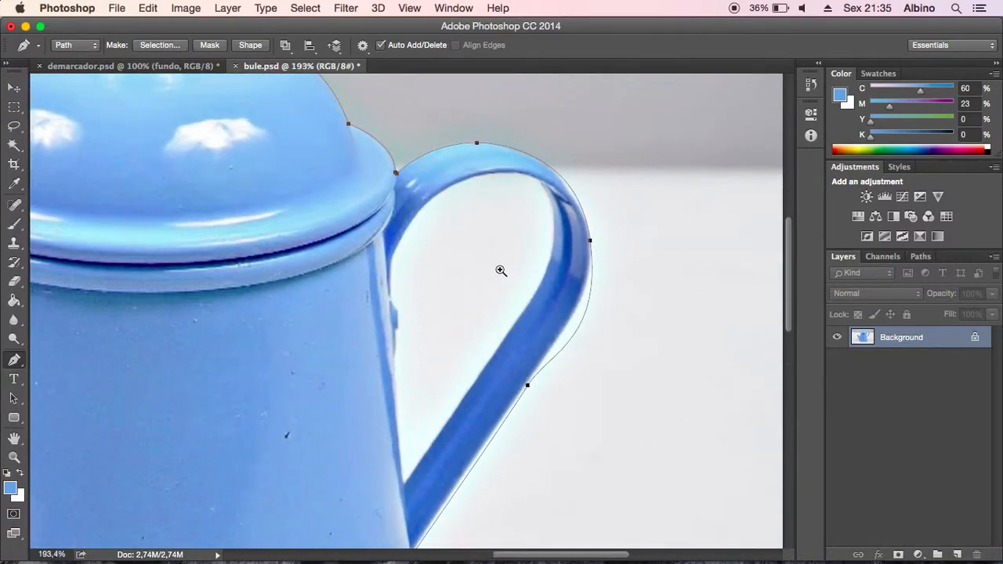
left_click(392, 299)
left_click_drag(500, 174, 587, 169)
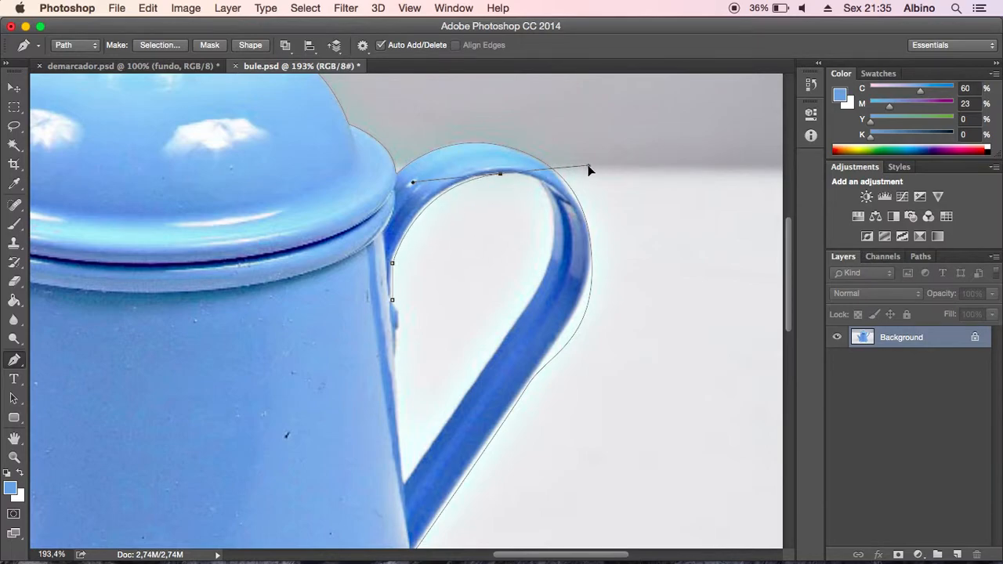
left_click(501, 175, "alt")
Trace the handle's inner edge down to the lower junction, then up the body's edge around the small bump, closing the inner path
left_click_drag(547, 269, 517, 378)
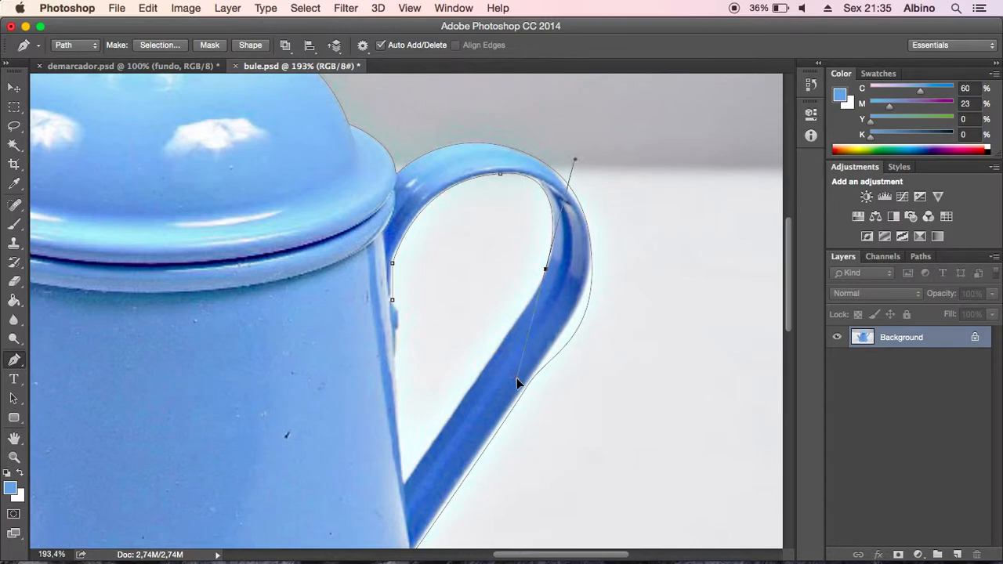
left_click(547, 272, "alt")
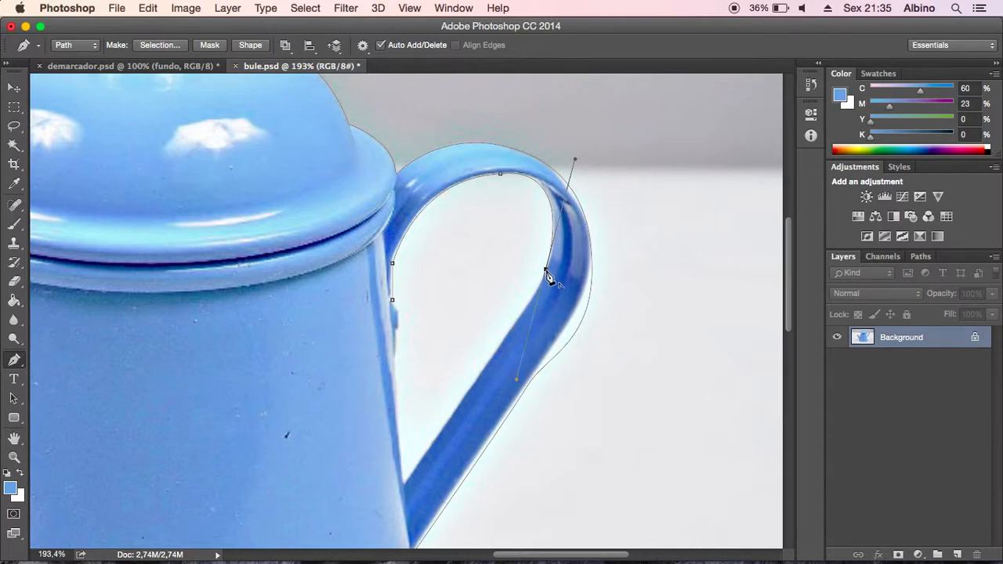
left_click(405, 483)
mouse_move(395, 359)
left_mouse_down()
mouse_move(396, 330)
mouse_move(401, 361)
mouse_move(397, 346)
left_mouse_up()
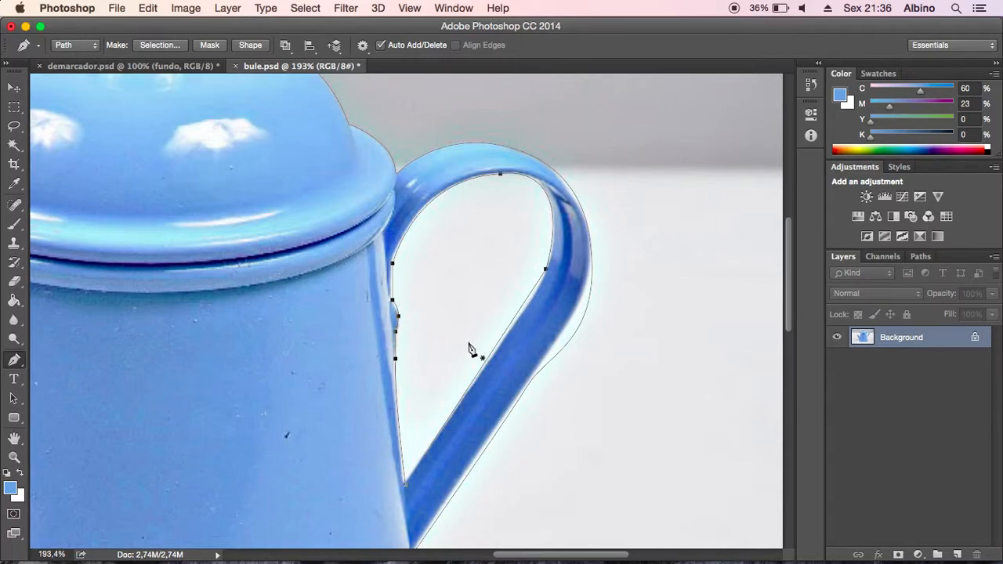
left_click_drag(475, 352, 581, 325)
key("super+0")
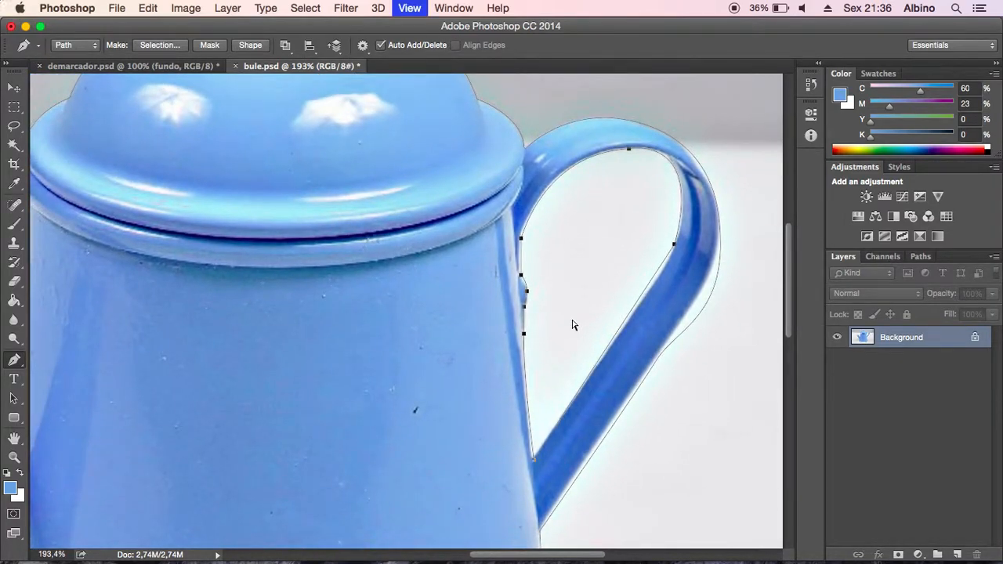